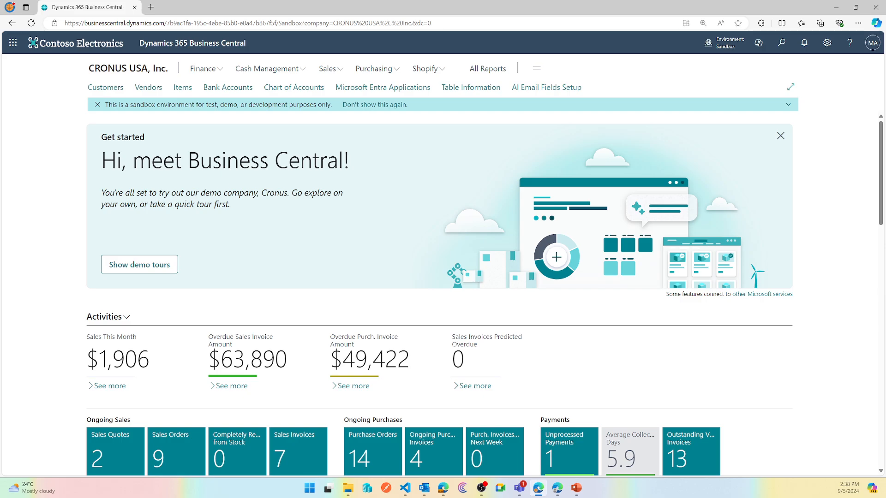
Open the Business Central Admin Center.
{"action": "key", "text": "alt+Tab"}
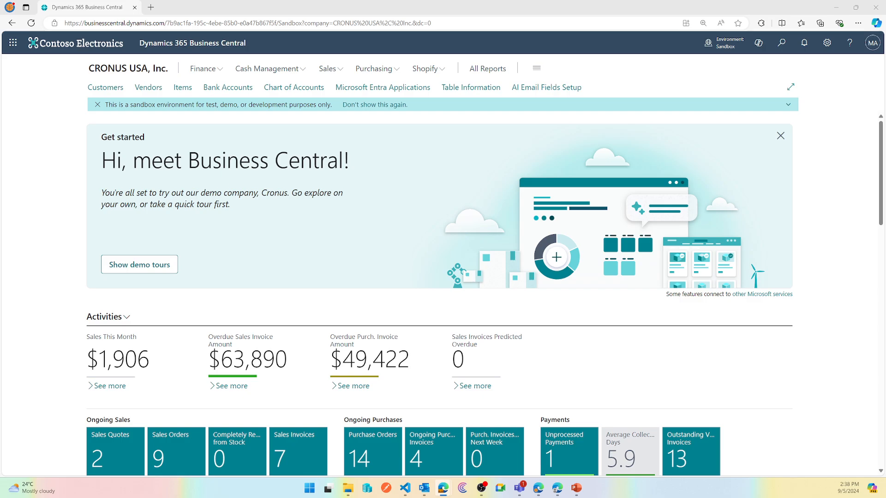
{"action": "left_click", "coordinate": [833, 43]}
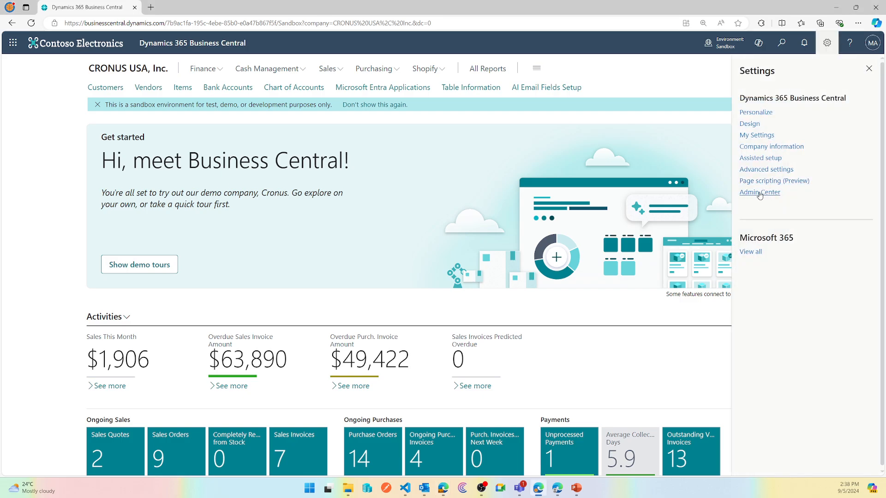
{"action": "left_click", "coordinate": [762, 192]}
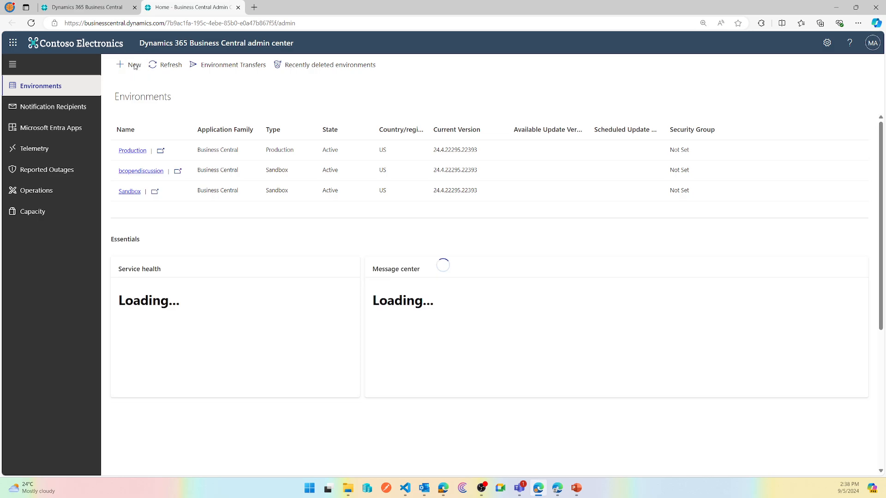
Start creating a new environment, naming it BC25Preview and setting its type to Sandbox.
{"action": "left_click", "coordinate": [134, 66]}
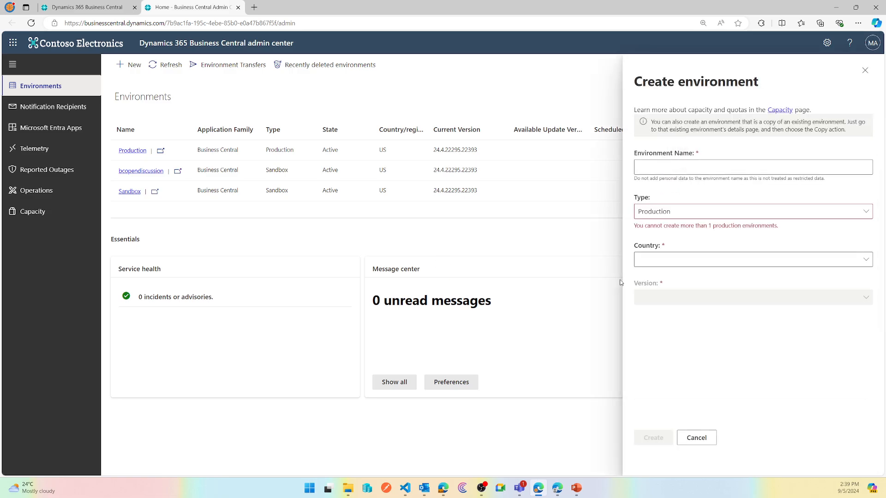
{"action": "left_click", "coordinate": [659, 163]}
{"action": "type", "text": "BC2"}
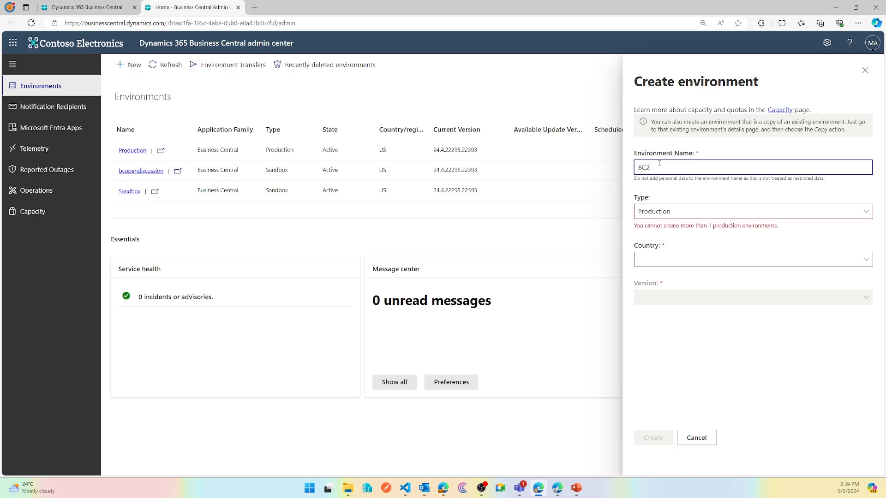
{"action": "type", "text": "5Preview"}
{"action": "key", "text": "Tab"}
{"action": "left_click", "coordinate": [681, 212]}
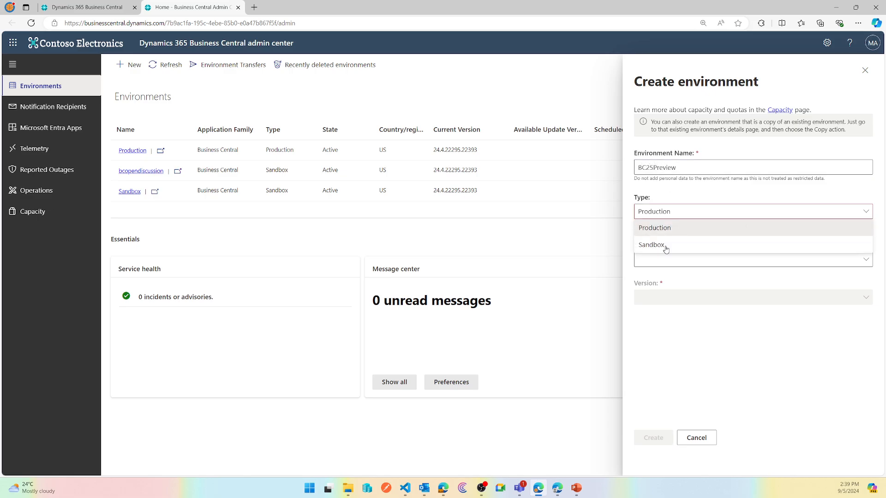
{"action": "left_click", "coordinate": [663, 246]}
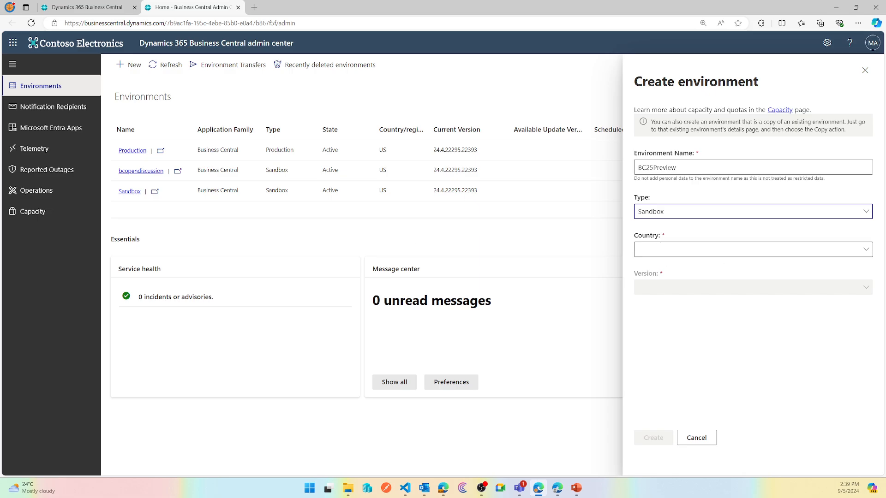
Set the new environment's country to US.
{"action": "left_click", "coordinate": [735, 251]}
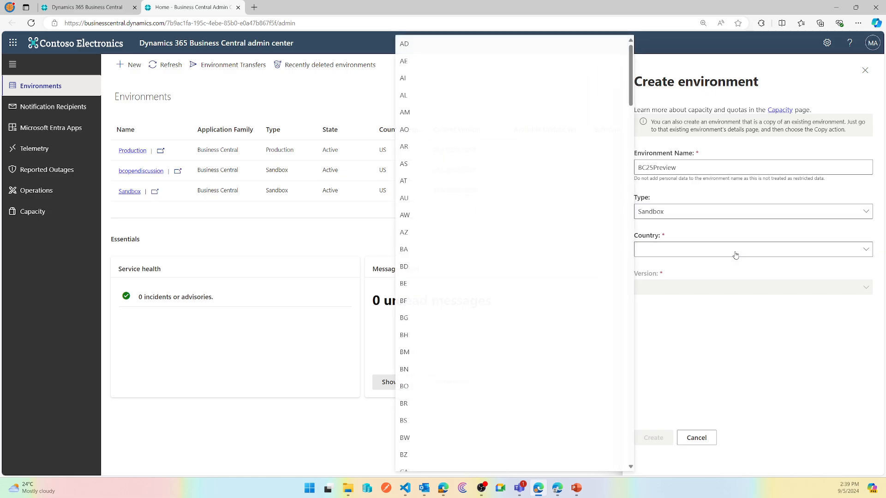
{"action": "scroll", "coordinate": [425, 279], "scroll_direction": "down", "scroll_amount": 20}
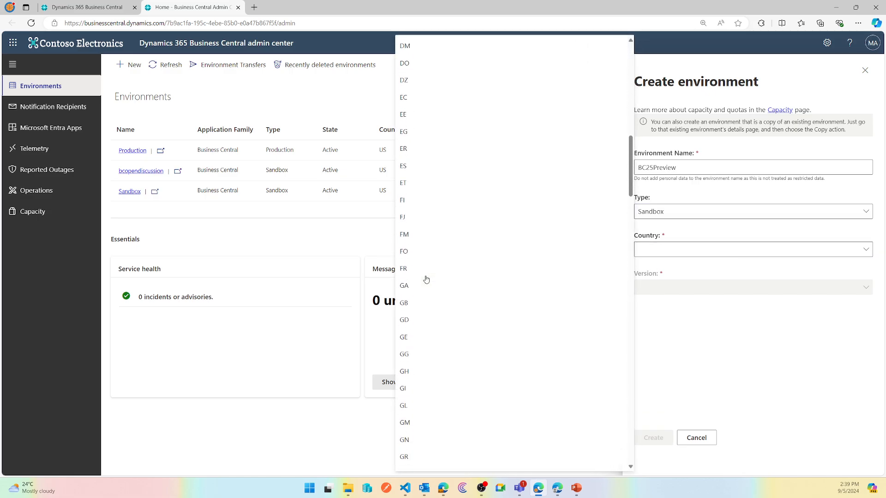
{"action": "scroll", "coordinate": [426, 280], "scroll_direction": "down", "scroll_amount": 15}
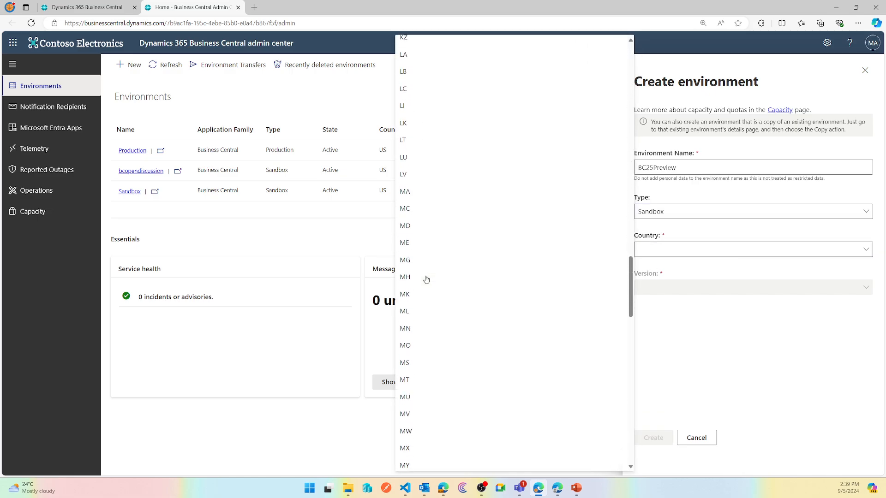
{"action": "scroll", "coordinate": [425, 279], "scroll_direction": "down", "scroll_amount": 15}
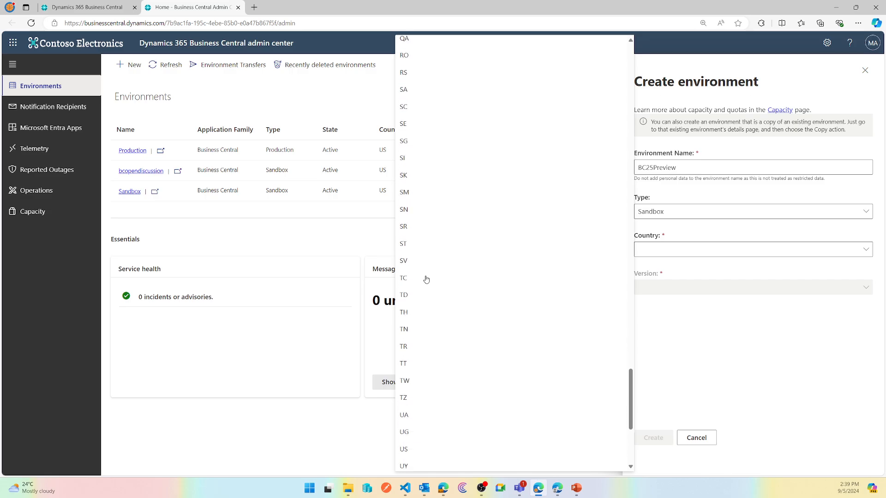
{"action": "left_click", "coordinate": [429, 346]}
Create the environment on version 25.0.23364.23635 (Preview), accept the preview sandbox confirmation, and refresh the environment list.
{"action": "left_click", "coordinate": [711, 327]}
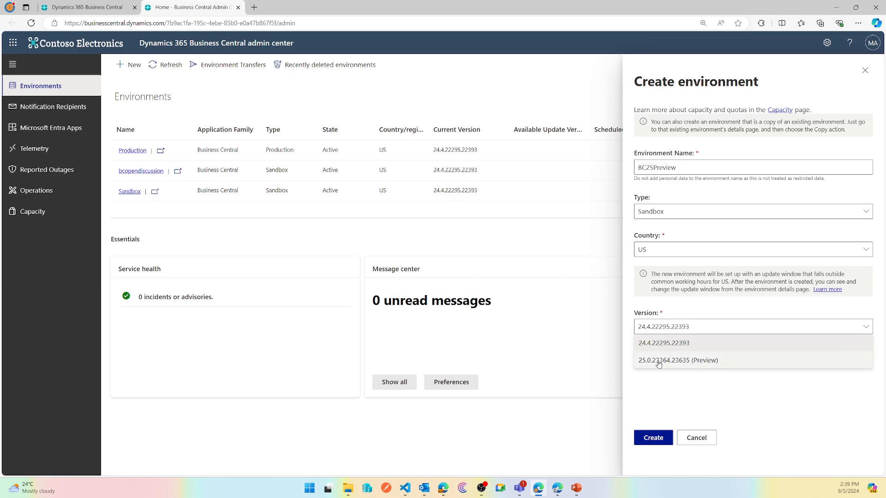
{"action": "left_click", "coordinate": [678, 363]}
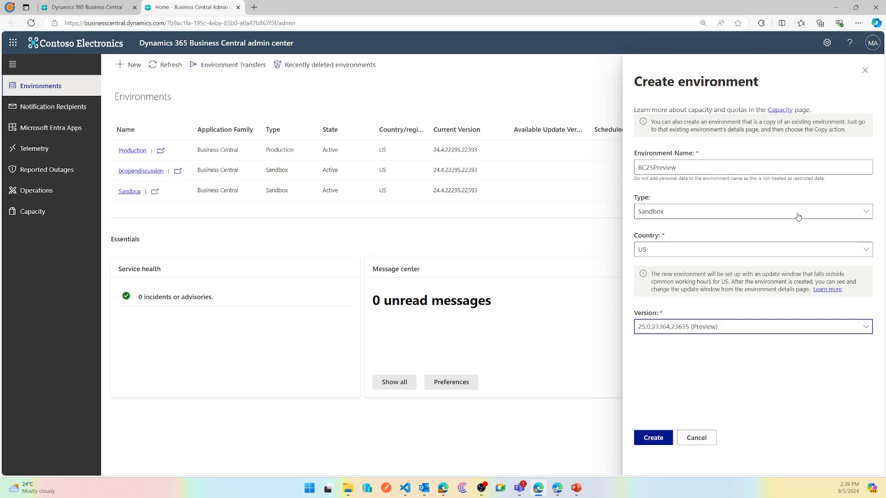
{"action": "left_click", "coordinate": [660, 438]}
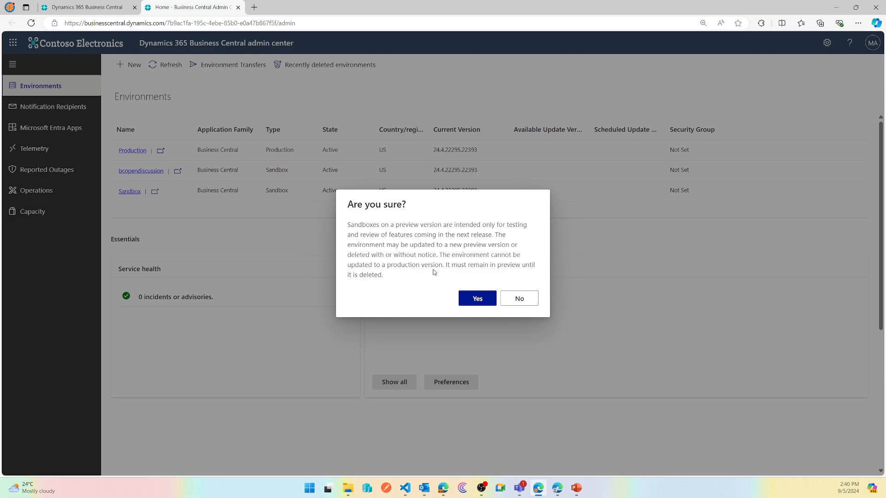
{"action": "left_click", "coordinate": [459, 299]}
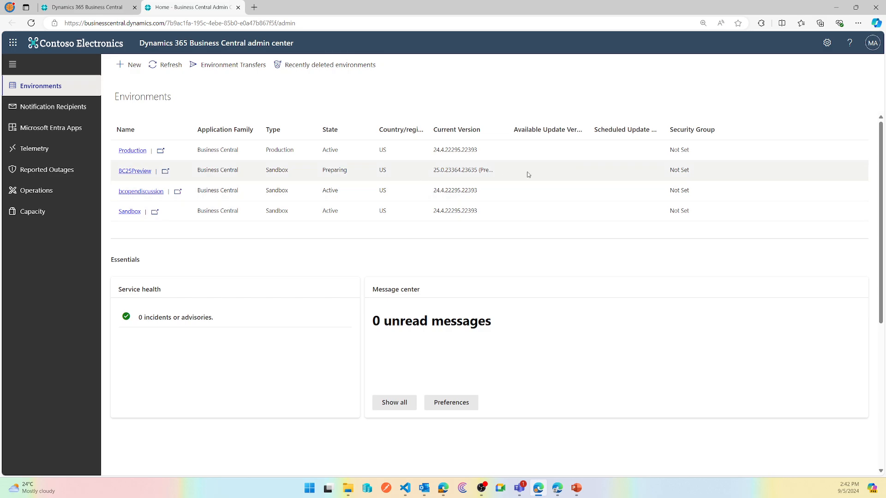
{"action": "left_click", "coordinate": [161, 67]}
{"action": "left_click", "coordinate": [161, 68]}
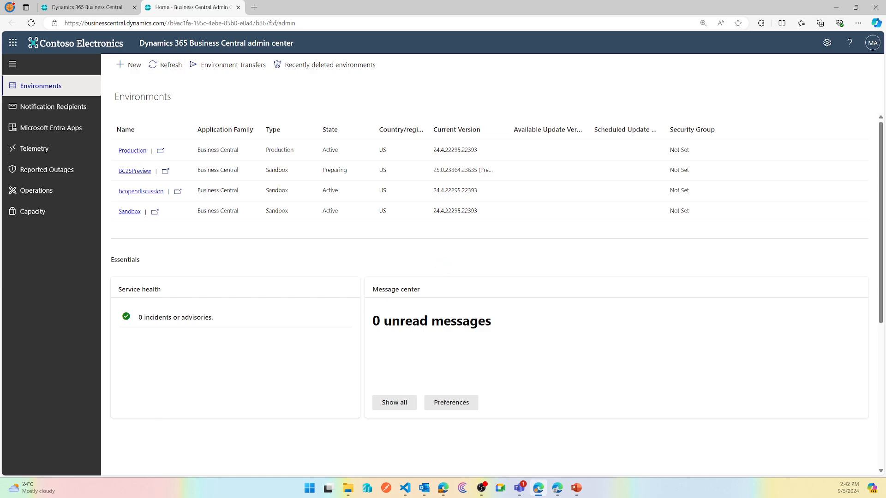
Switch to Visual Studio Code and open the details of the installed AL Language extension.
{"action": "key", "text": "alt+Tab"}
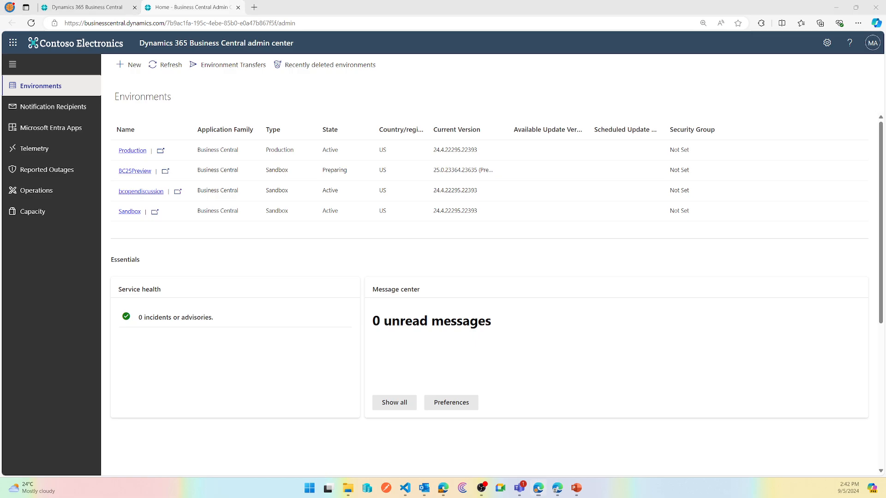
{"action": "left_click_drag", "start_coordinate": [0, 258], "coordinate": [435, 59]}
{"action": "double_click", "coordinate": [532, 60]}
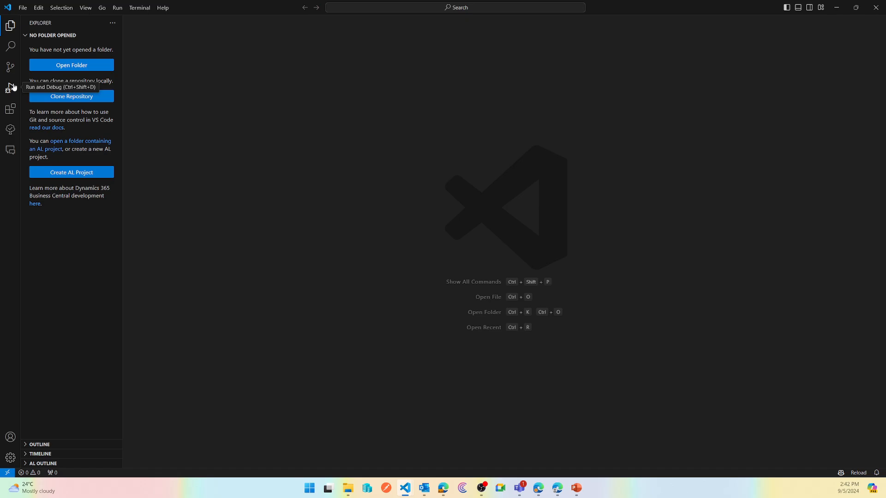
{"action": "left_click", "coordinate": [11, 110]}
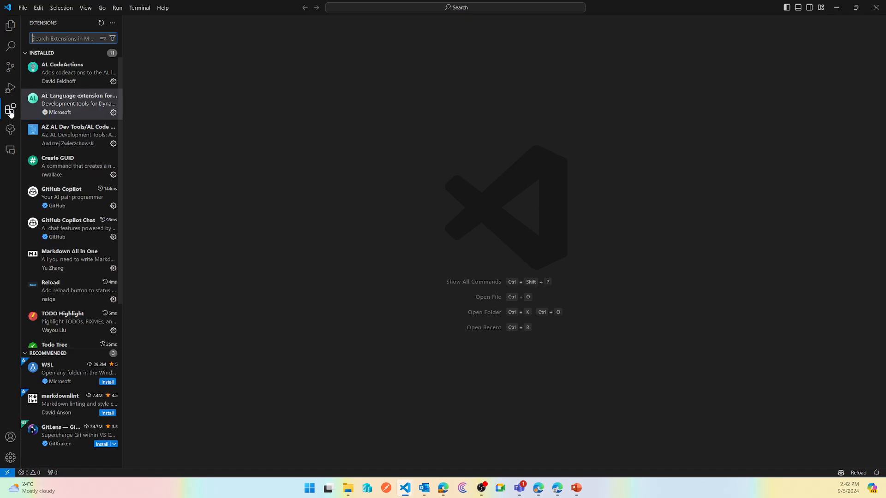
{"action": "left_click", "coordinate": [84, 106]}
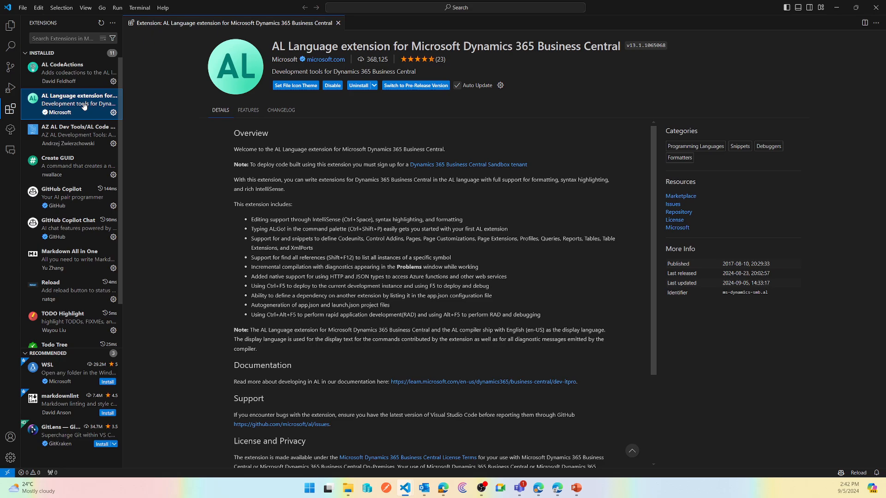
Run AL: Go! with the default project folder to check which target platforms the release version of the extension offers.
{"action": "key", "text": "ctrl+shift+p"}
{"action": "key", "text": "Down"}
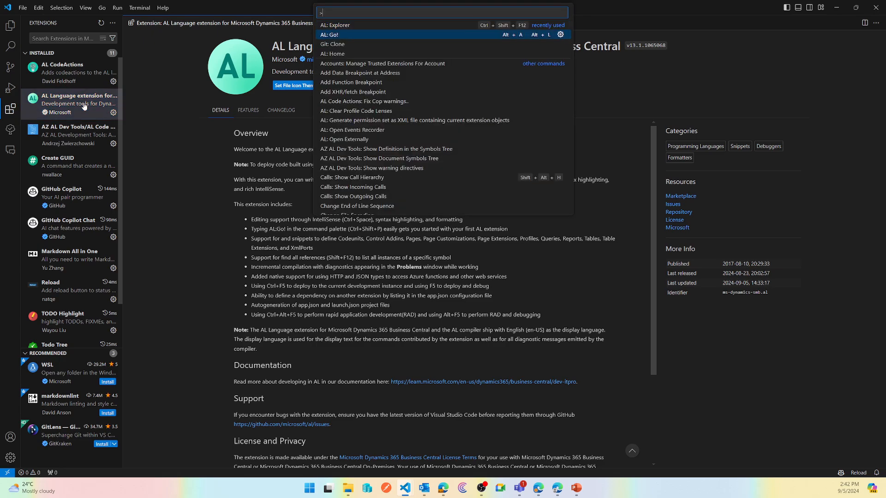
{"action": "key", "text": "Return"}
{"action": "key", "text": "Return"}
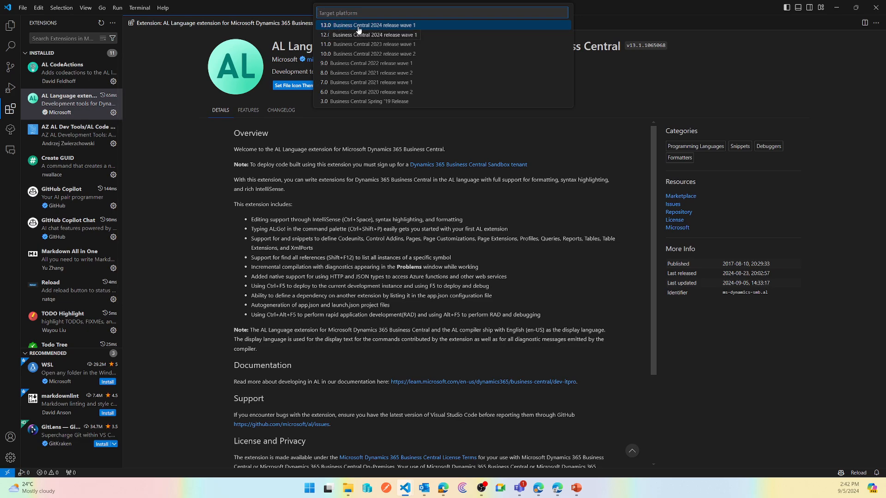
{"action": "left_click", "coordinate": [421, 26]}
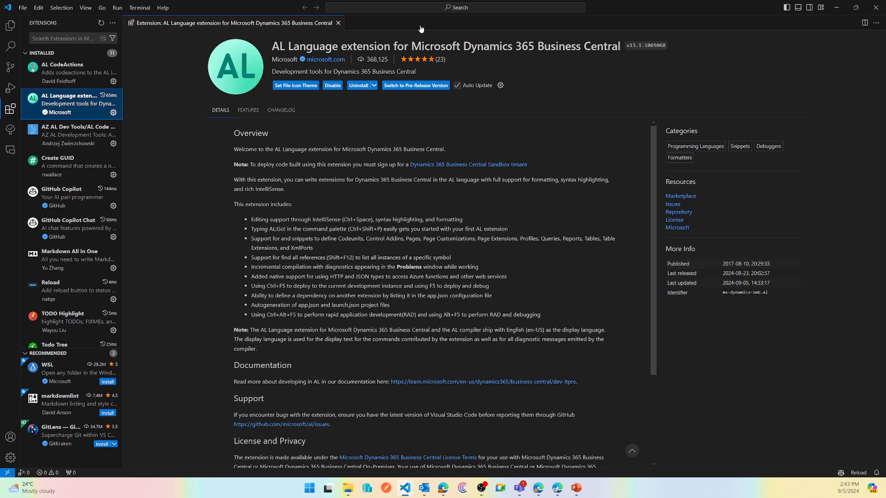
Switch the AL Language extension to its pre-release version and restart the extensions.
{"action": "left_click_drag", "start_coordinate": [277, 2], "coordinate": [356, 228]}
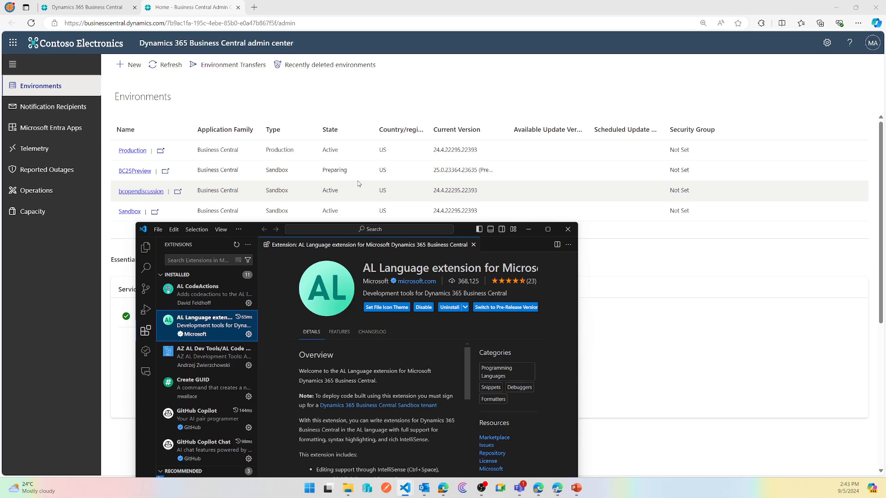
{"action": "double_click", "coordinate": [463, 232]}
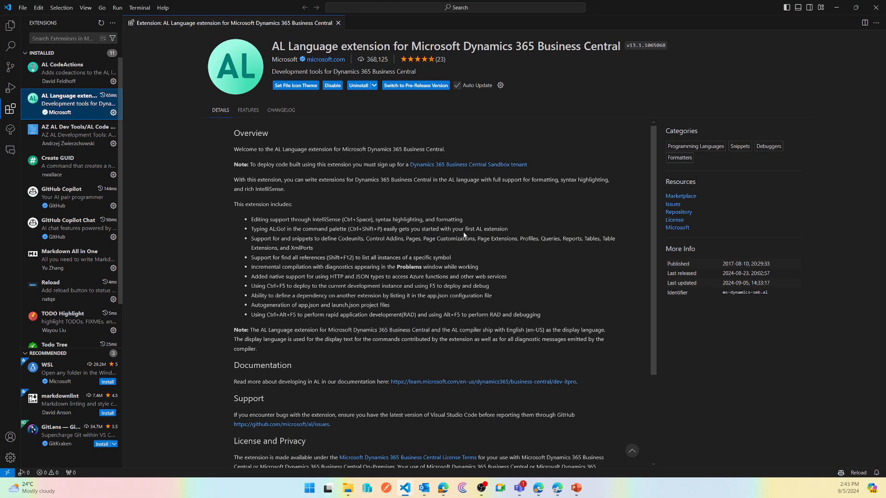
{"action": "left_click", "coordinate": [444, 86]}
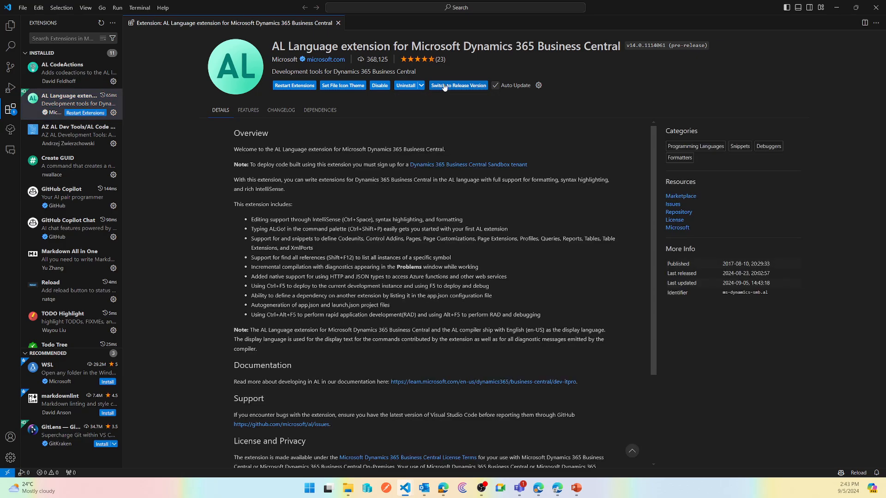
{"action": "left_click", "coordinate": [80, 113]}
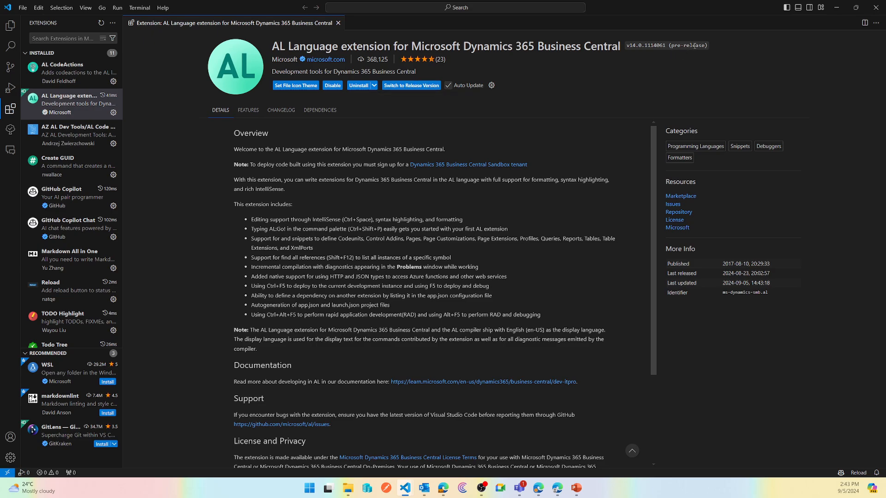
Examine the AL Language extension's version number and pre-release label.
{"action": "left_click_drag", "start_coordinate": [694, 46], "coordinate": [674, 46]}
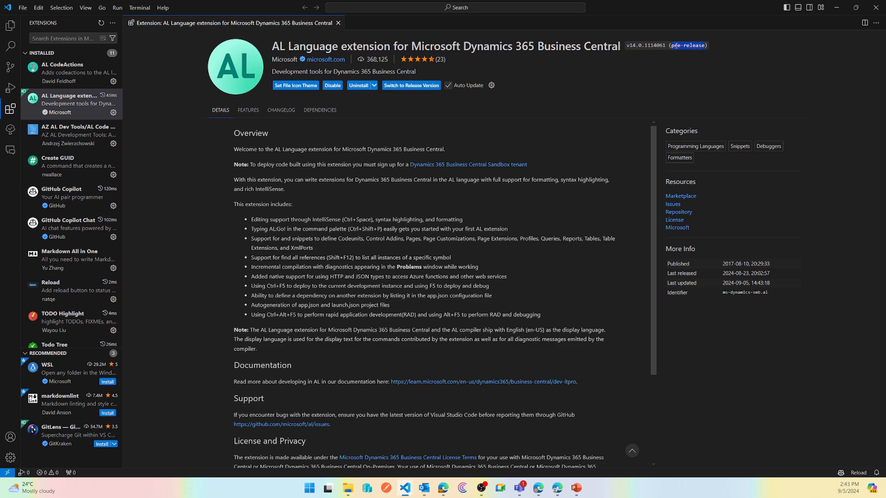
{"action": "double_click", "coordinate": [645, 45]}
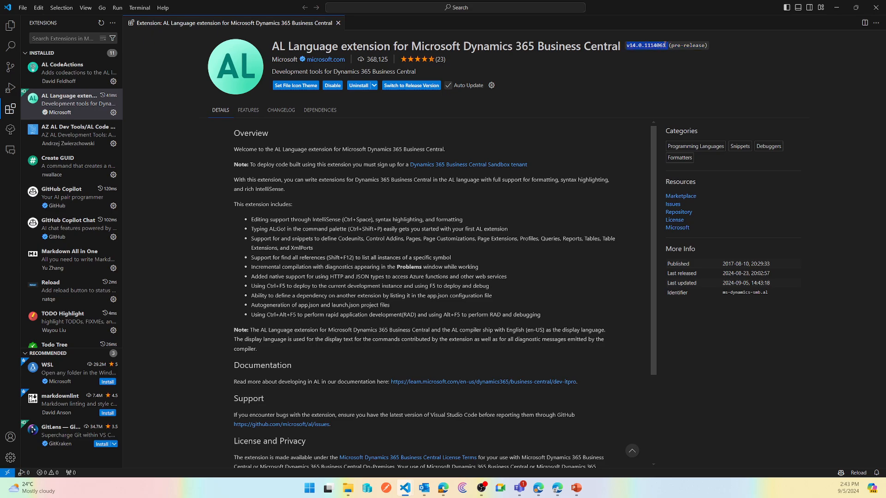
{"action": "left_click_drag", "start_coordinate": [706, 46], "coordinate": [627, 46]}
{"action": "double_click", "coordinate": [641, 45]}
Run AL: Go! again with the default project folder and compare the 14.0 and 13.0 target platforms.
{"action": "key", "text": "ctrl+shift+p"}
{"action": "key", "text": "Return"}
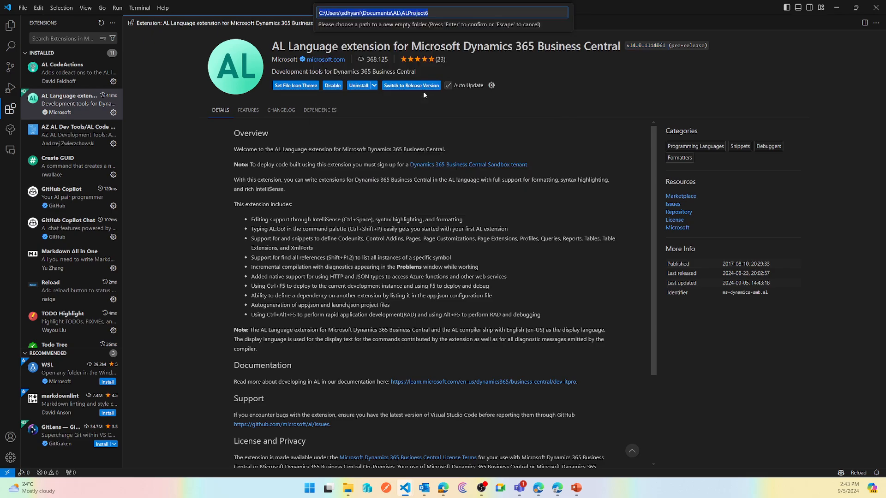
{"action": "key", "text": "Return"}
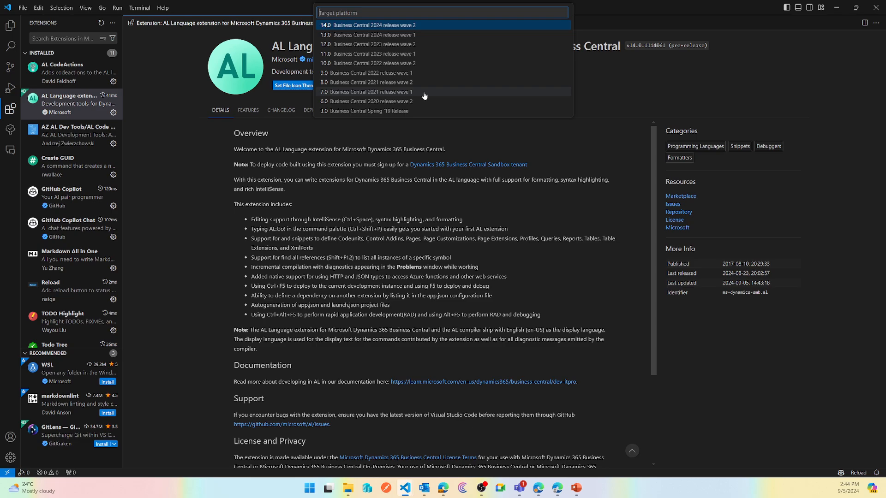
{"action": "key", "text": "Down"}
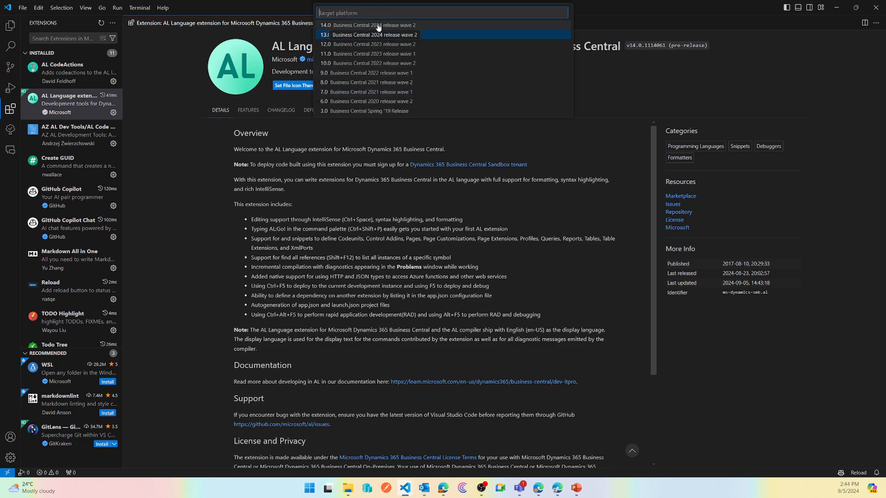
{"action": "key", "text": "Up"}
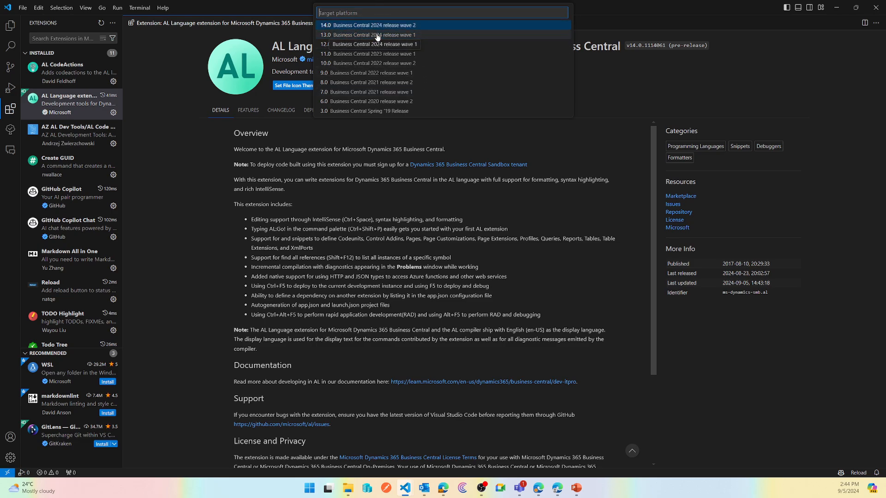
Return to the admin center, refresh the environments, and widen the Current Version column to inspect BC25Preview's full version.
{"action": "left_click", "coordinate": [835, 8]}
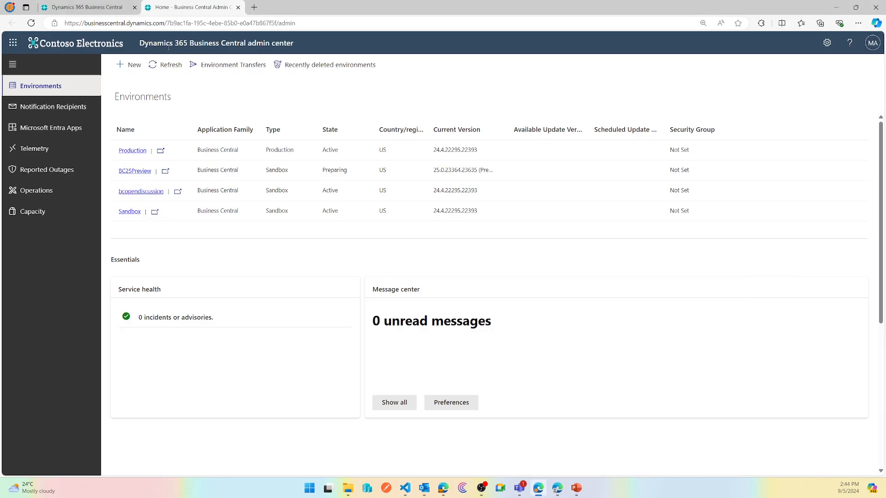
{"action": "left_click", "coordinate": [162, 65]}
{"action": "left_click", "coordinate": [162, 65]}
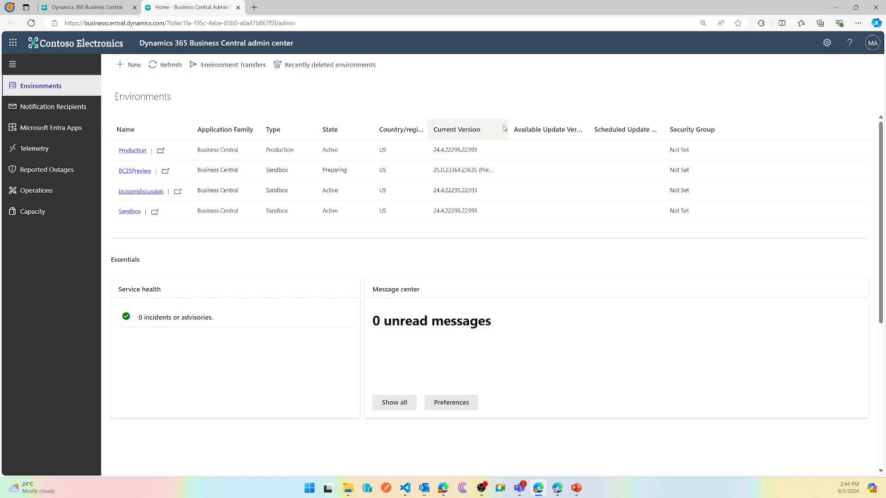
{"action": "left_click_drag", "start_coordinate": [508, 125], "coordinate": [527, 125]}
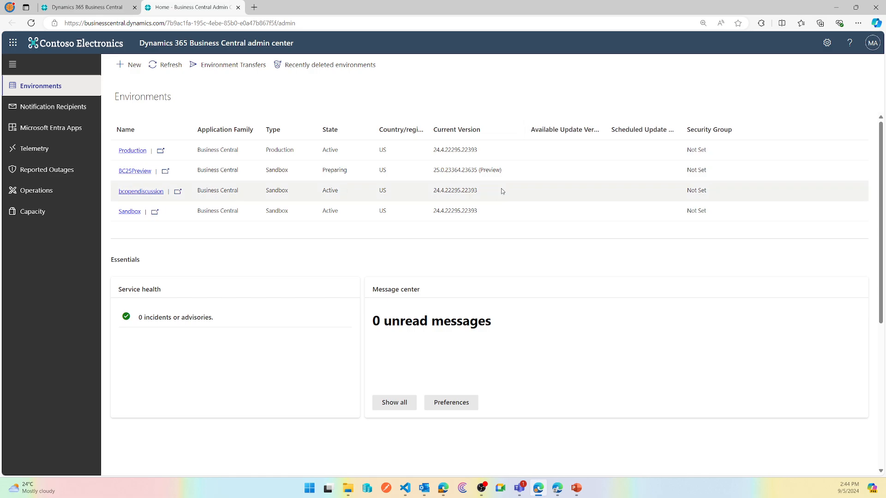
{"action": "triple_click", "coordinate": [482, 171]}
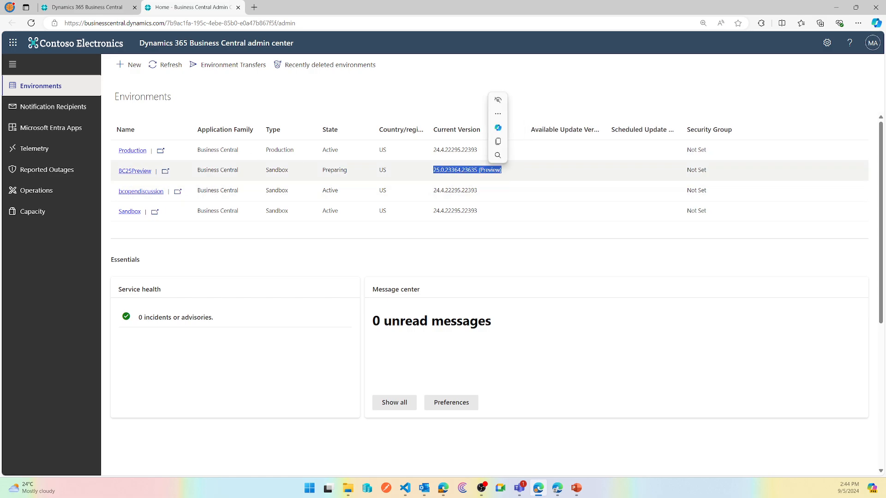